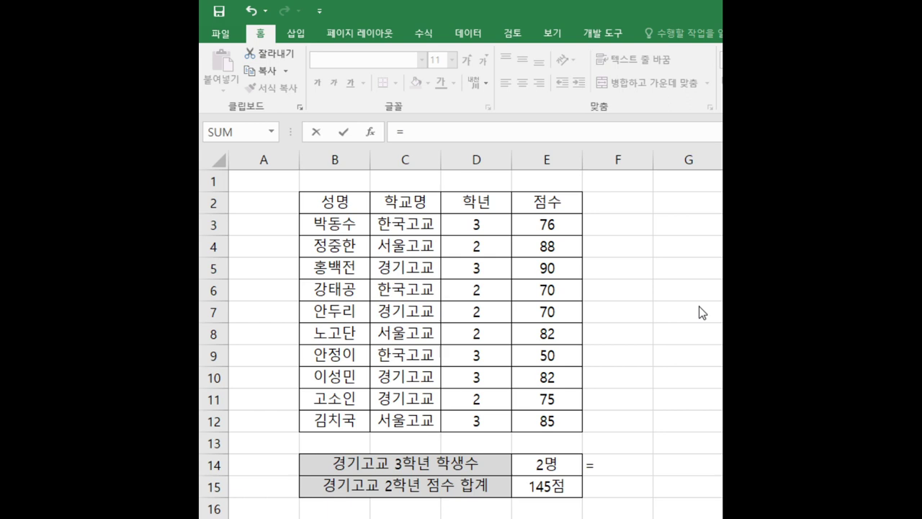
Enter =COUNTIF(C3:C12,"경기고교") in F14 to count 경기고교 students, returning 4.
left_click(629, 470)
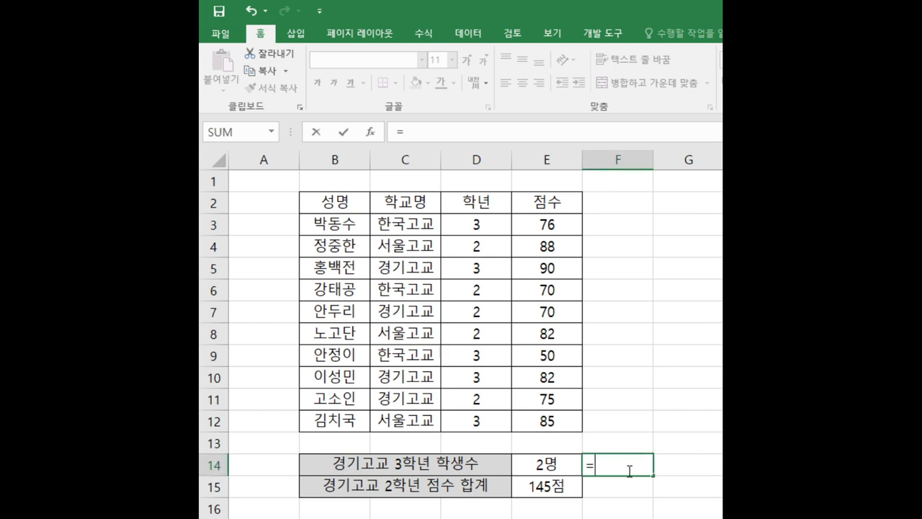
type("채")
key("BackSpace")
type("cou")
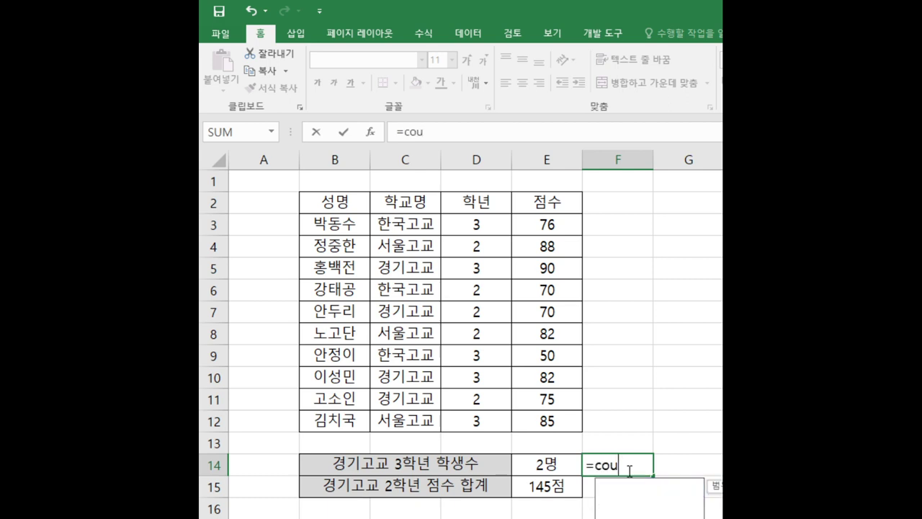
type("nt")
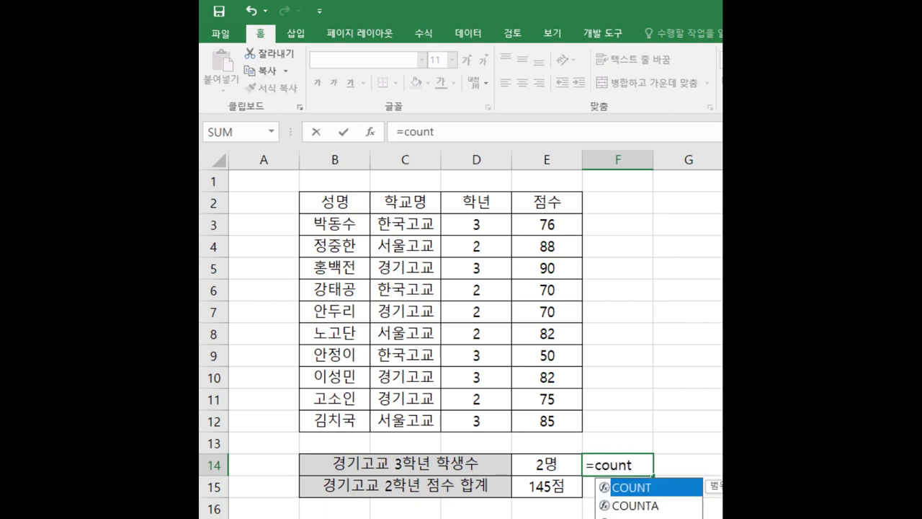
type("if")
key("Tab")
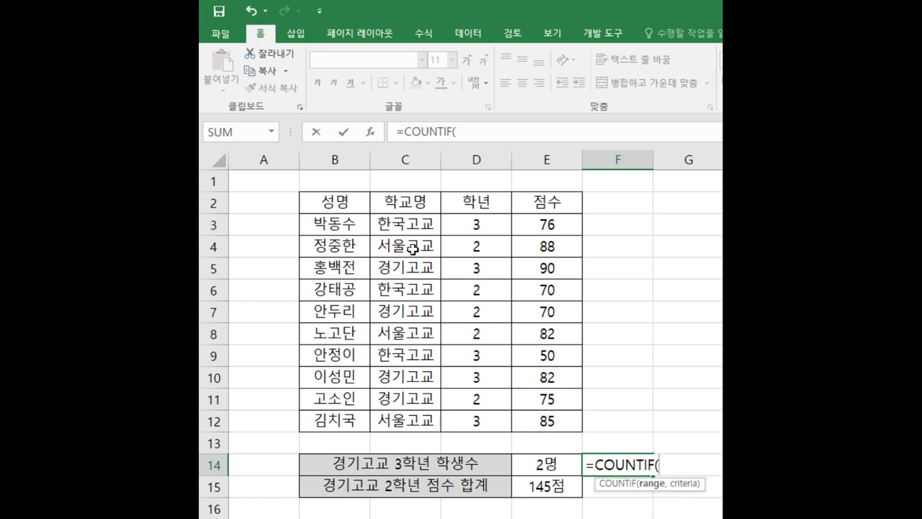
left_click_drag(393, 223, 389, 416)
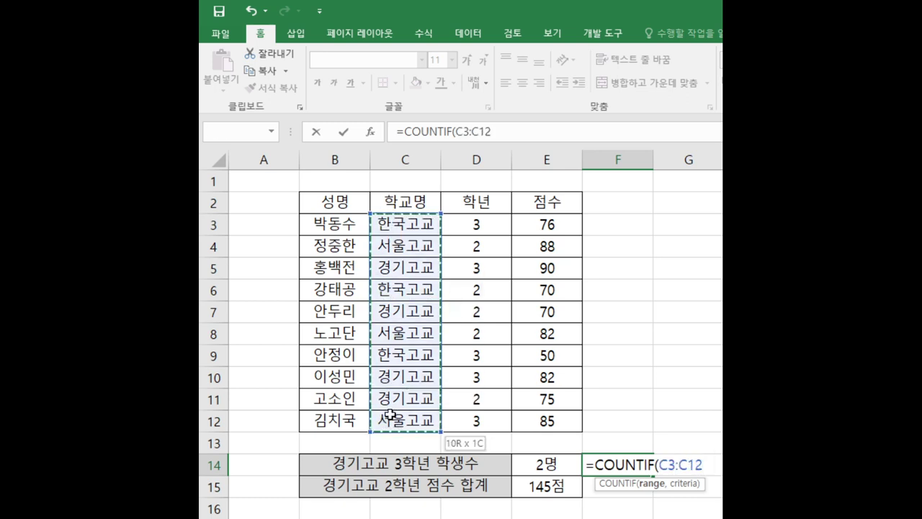
type(",\"")
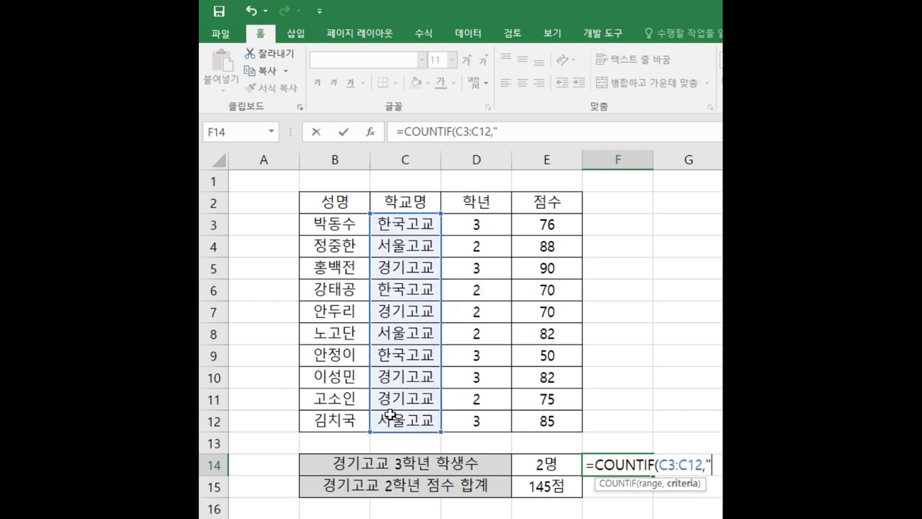
type("ㄱ")
key("BackSpace")
type("경기고교\"")
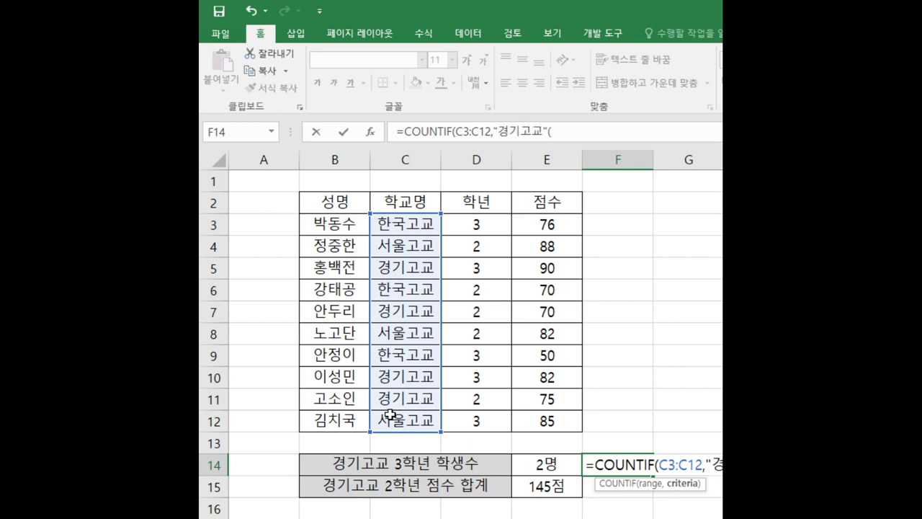
type(")")
key("Return")
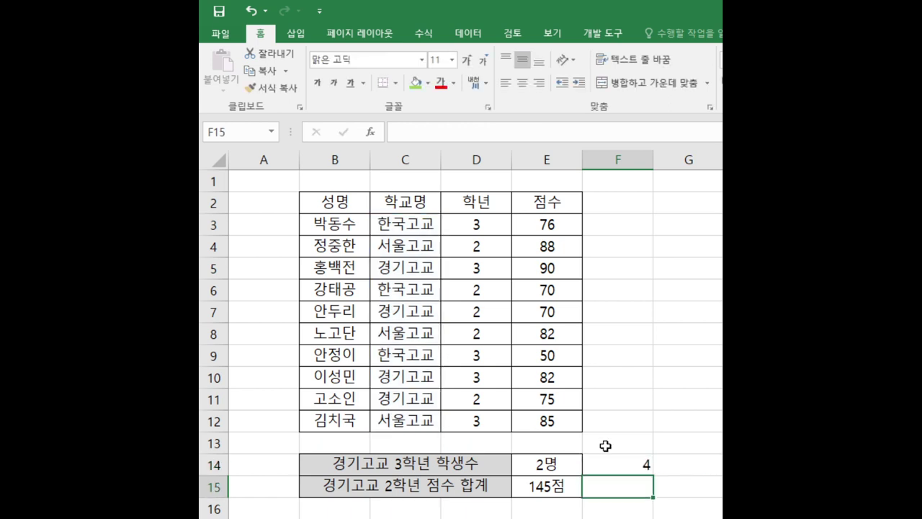
Check the school names in C4, C8, C10 and C11, then revisit F14's formula.
left_click(646, 465)
left_click(428, 246)
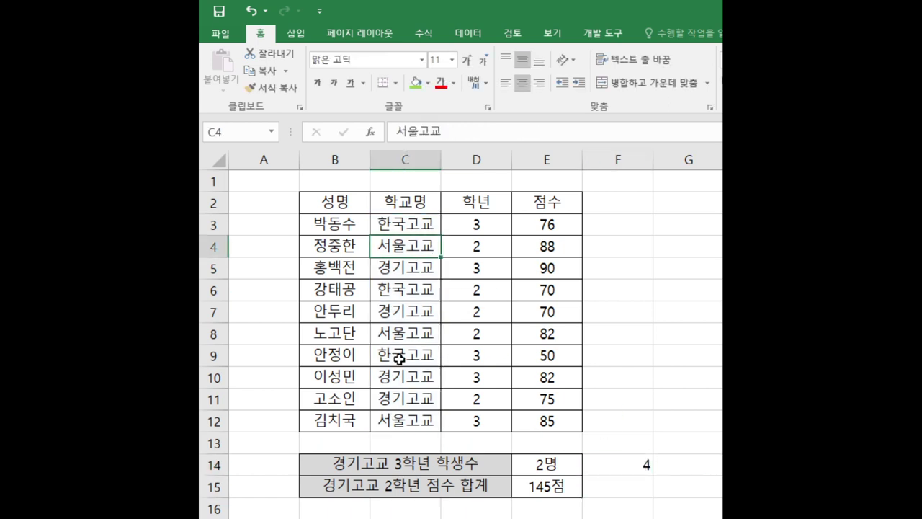
left_click(412, 332)
left_click(421, 375)
left_click(416, 404)
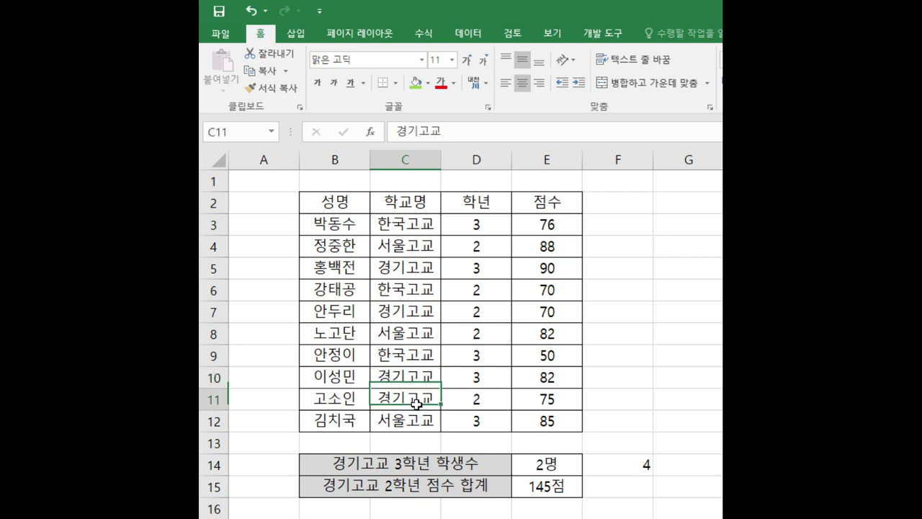
left_click(633, 463)
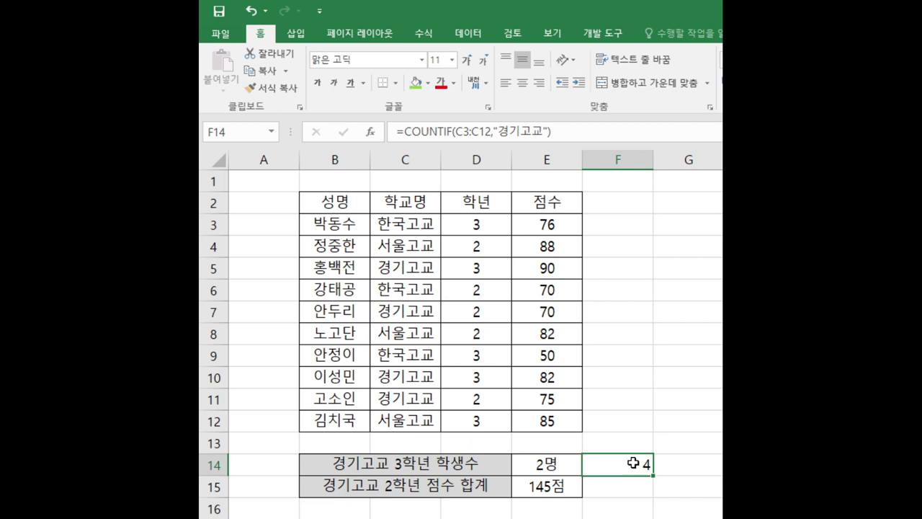
Change F14 to =COUNTIFS(C3:C12,"경기고교",D3:D12,3) so it counts only 3rd-graders, giving 2.
left_click(452, 130)
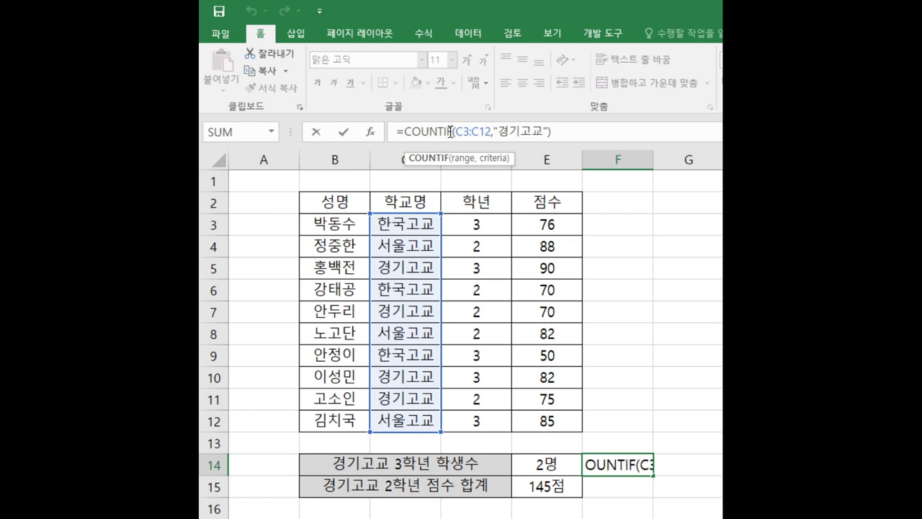
type("s")
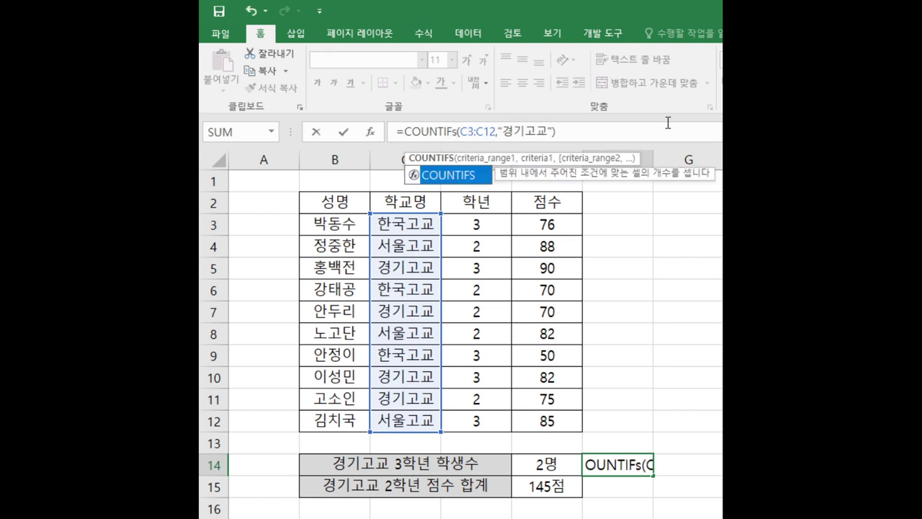
left_click(652, 130)
key("BackSpace")
type(",")
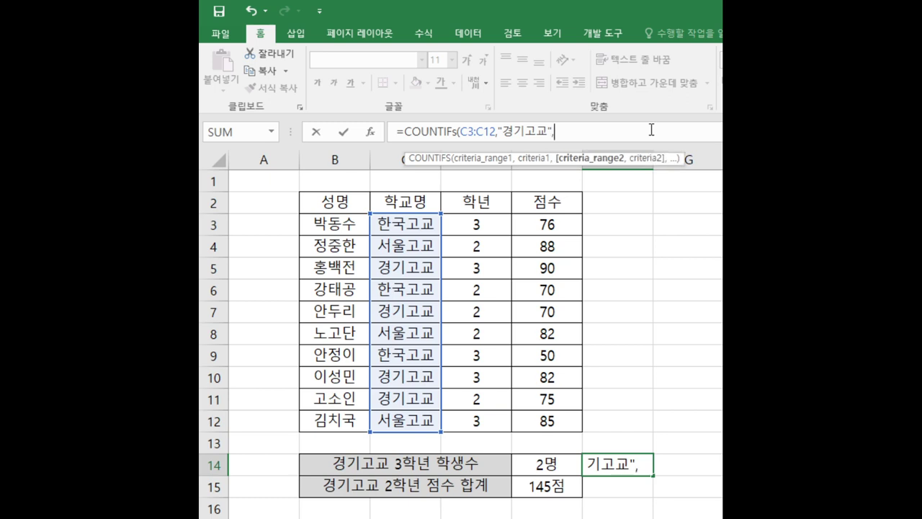
left_click_drag(500, 224, 482, 421)
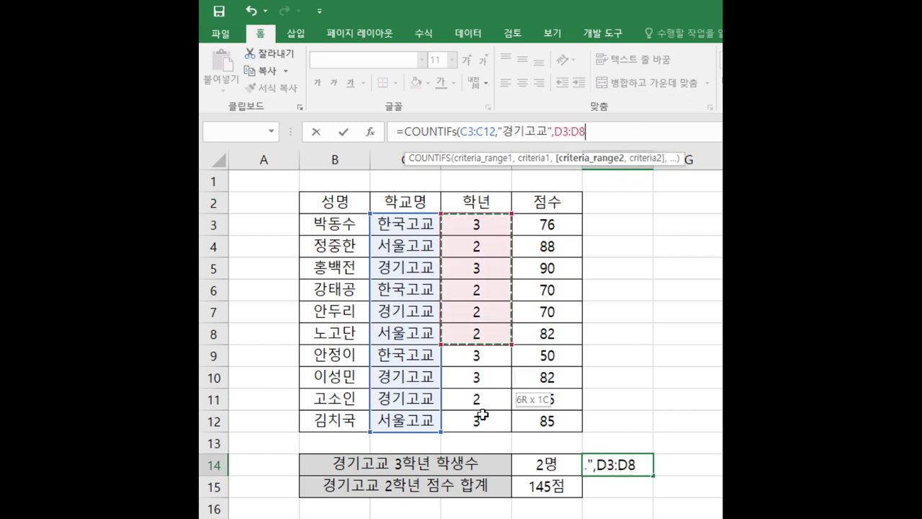
type(",")
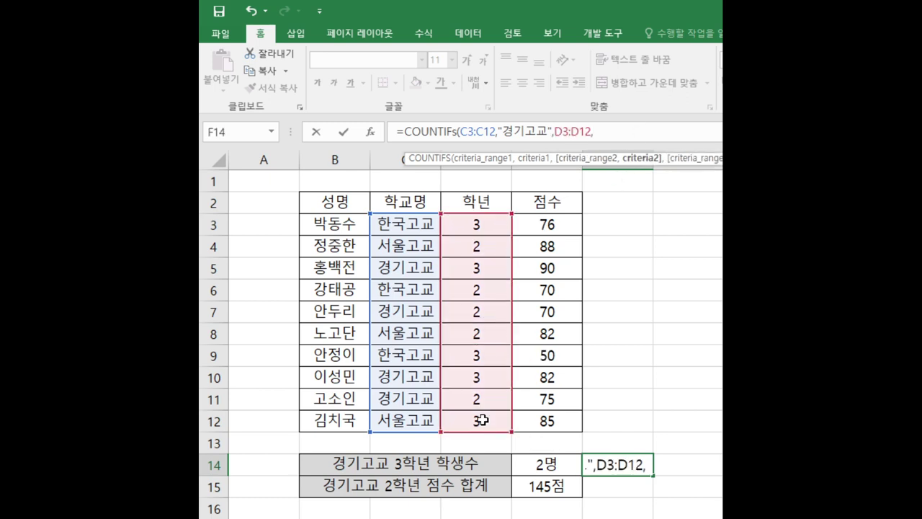
type("3)")
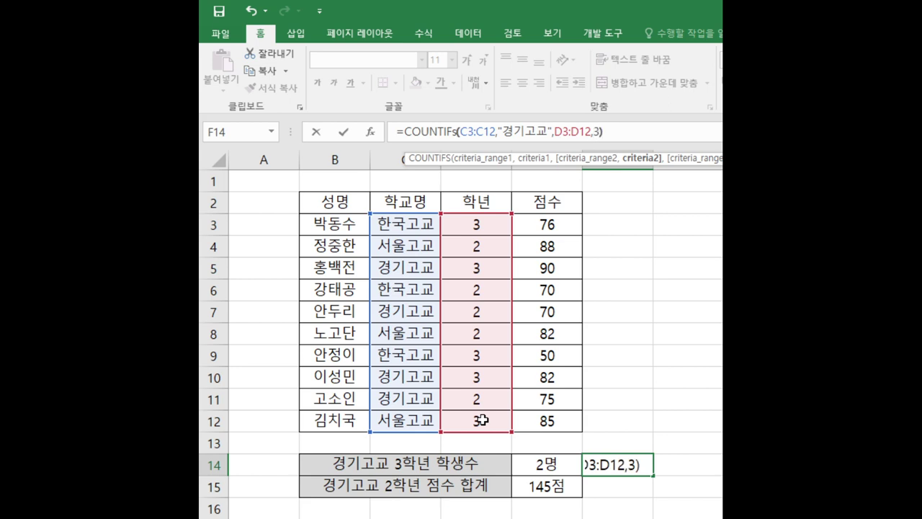
key("Return")
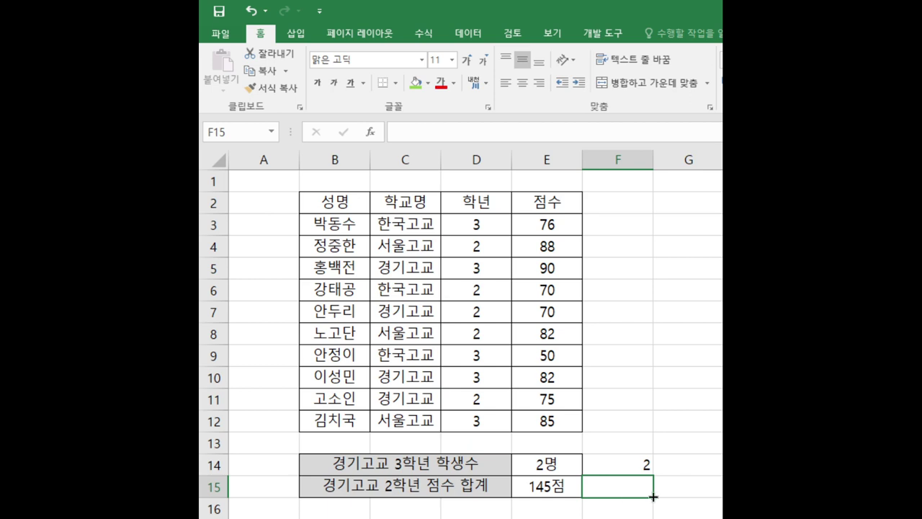
Enter =SUM(E3:E12) in F15 to total all scores as 768.
type("sum")
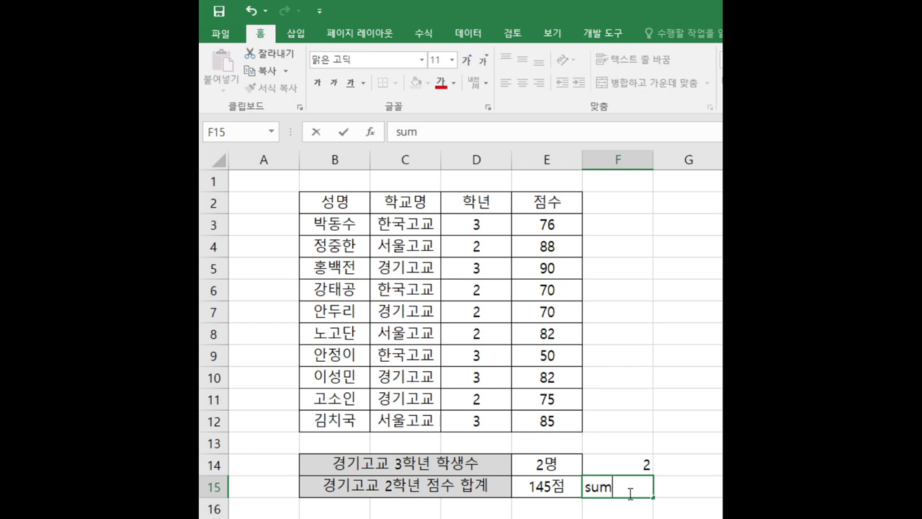
key("BackSpace")
key("BackSpace")
key("BackSpace")
type("=su")
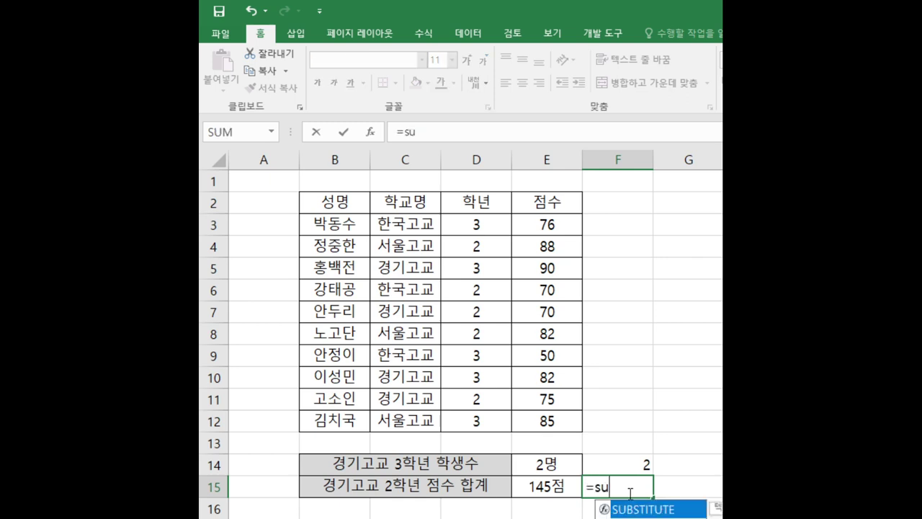
type("m(")
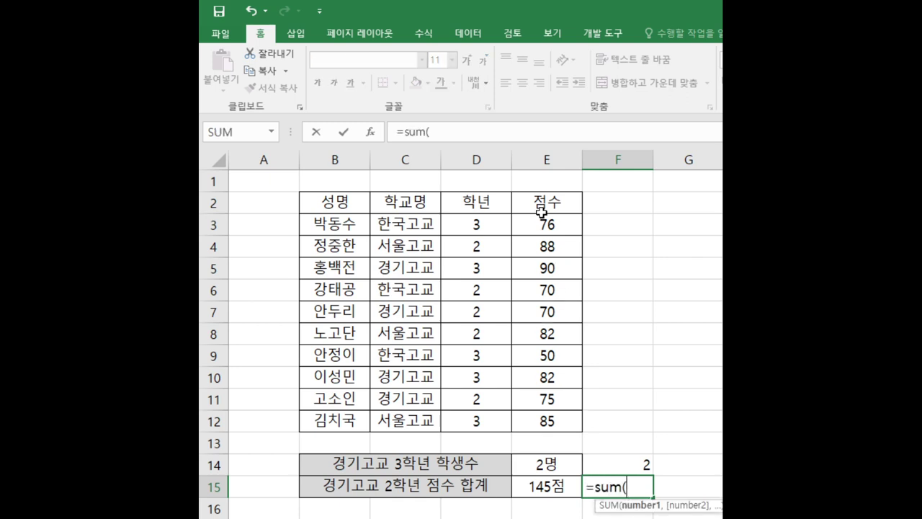
mouse_move(542, 222)
left_mouse_down()
mouse_move(539, 432)
mouse_move(548, 420)
left_mouse_up()
key("Return")
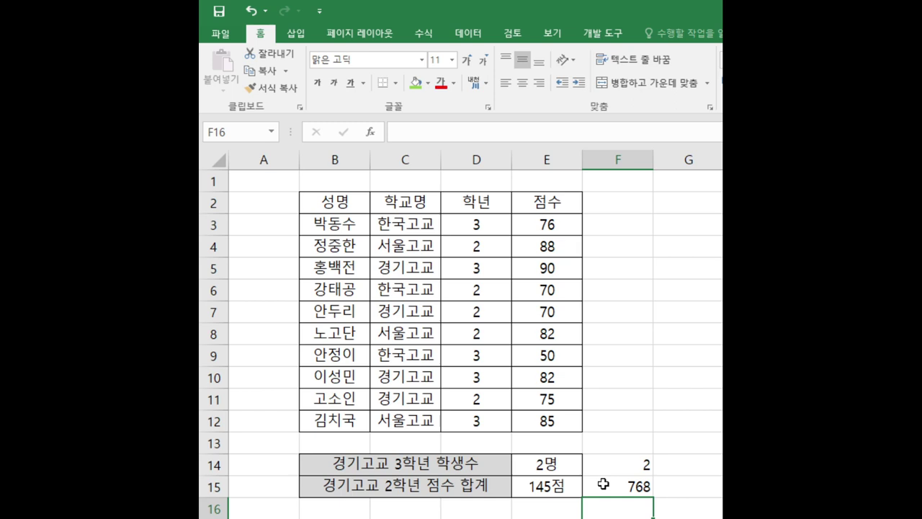
left_click(603, 484)
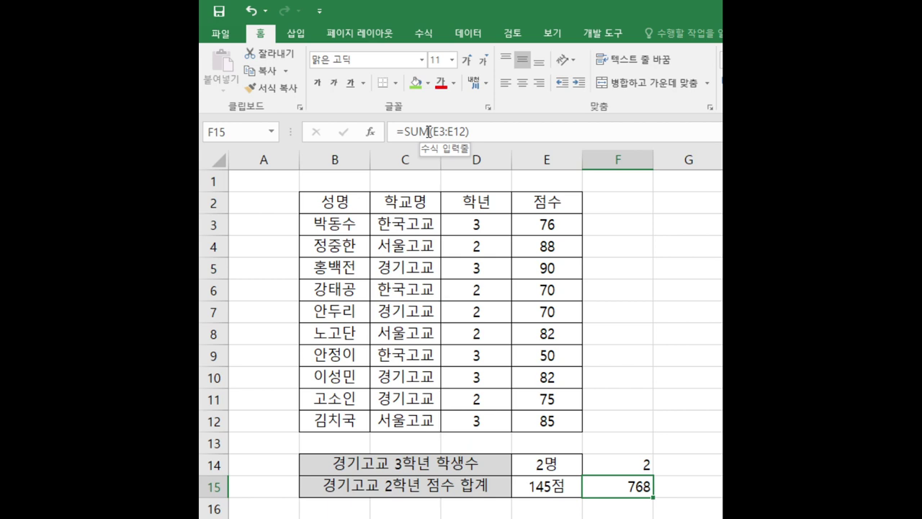
Convert F15's SUM formula into SUMIFS, keeping E3:E12 as the sum range.
key("BackSpace")
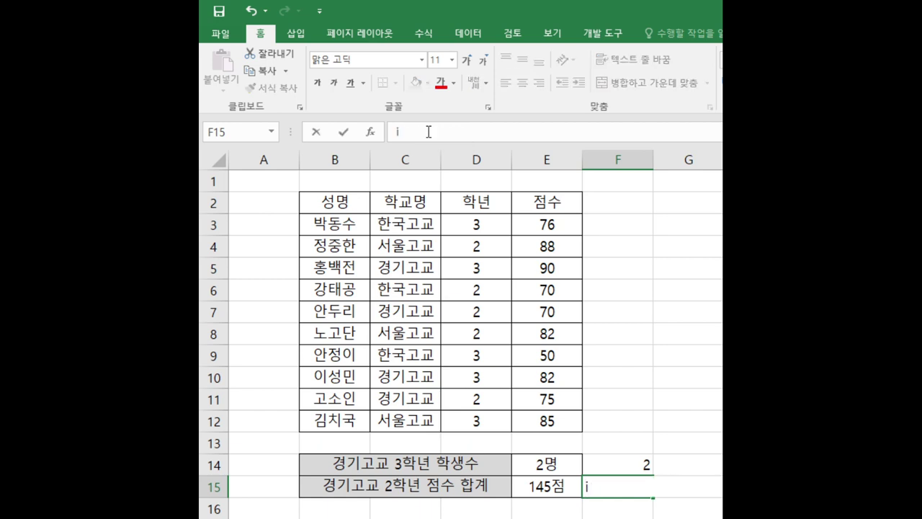
key("Escape")
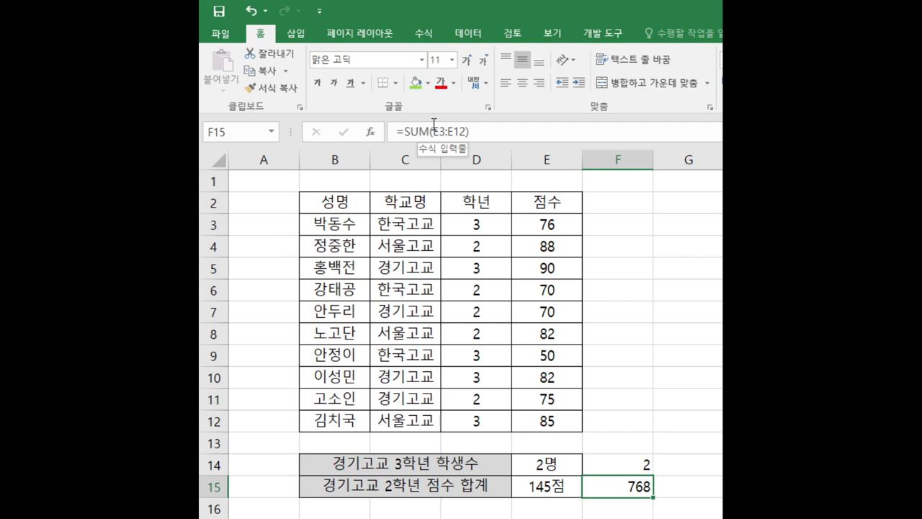
left_click(429, 132)
type("if")
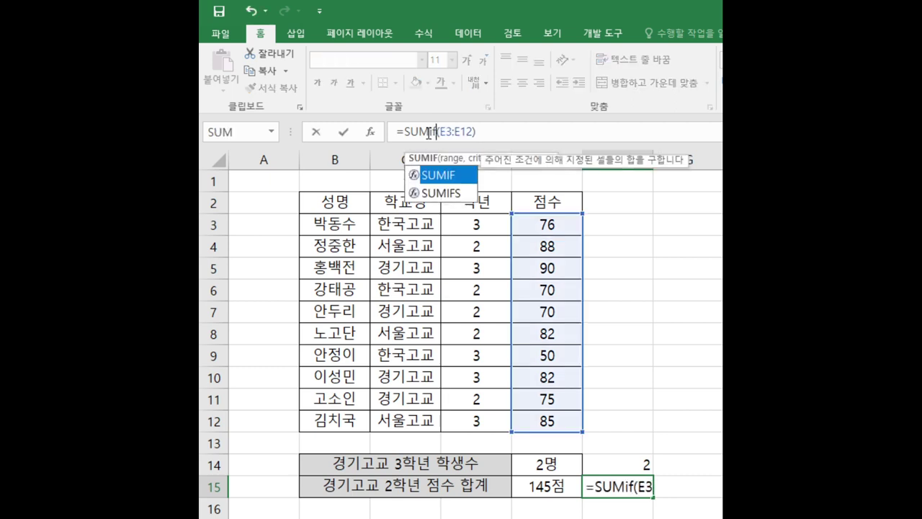
double_click(463, 192)
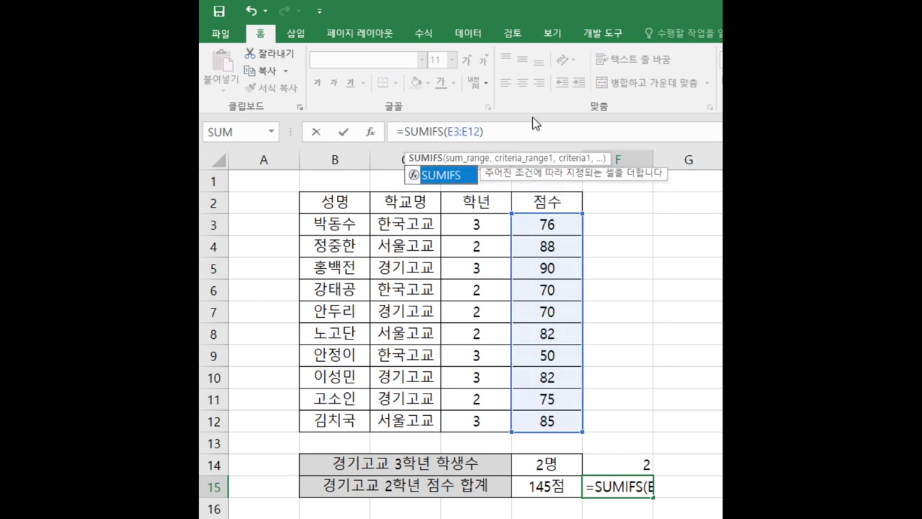
Add criteria range C3:C12 with "경기고교" so F15 totals 317.
left_click(481, 132)
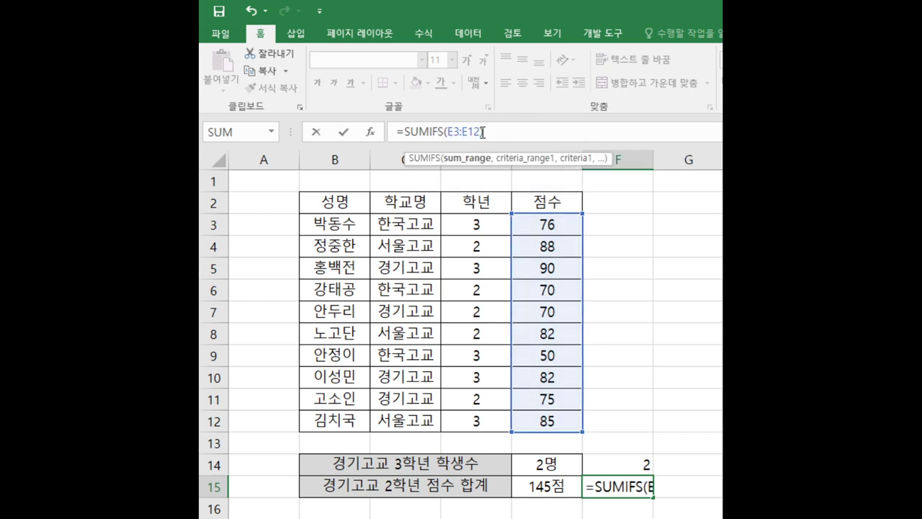
type(",")
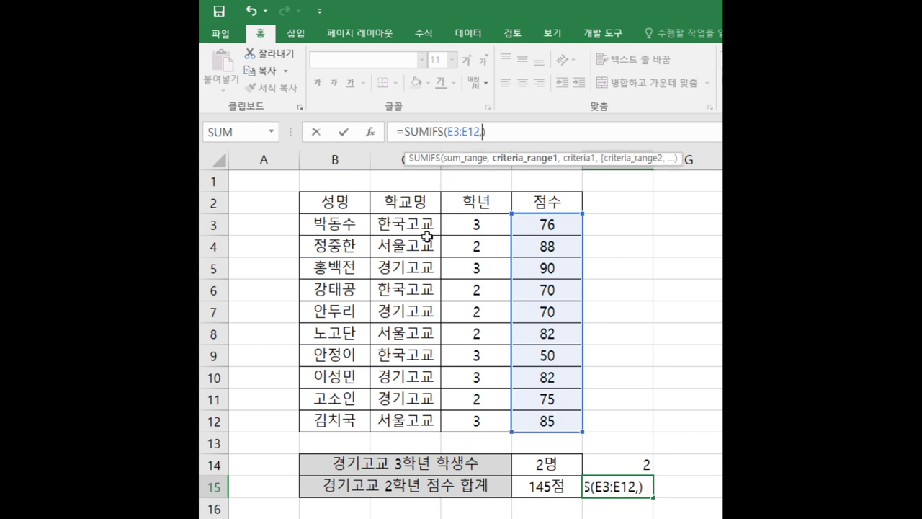
left_click_drag(425, 228, 409, 421)
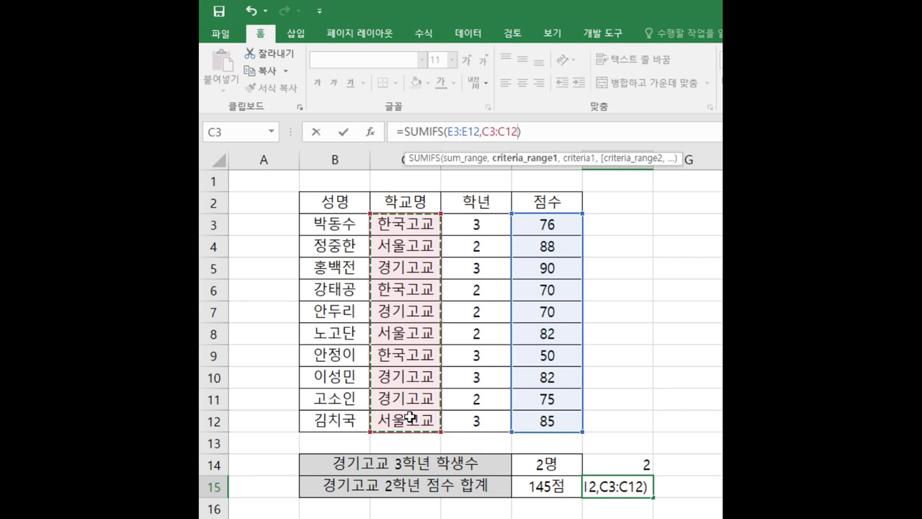
type(",\"")
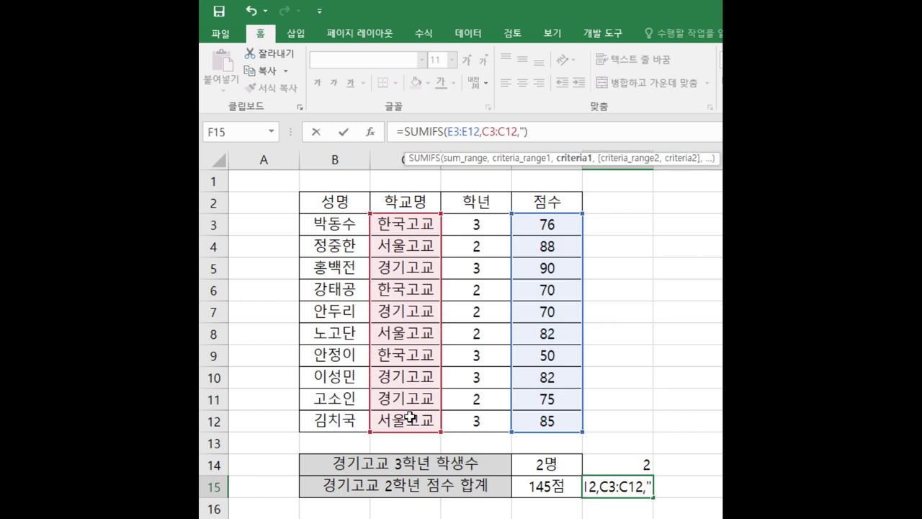
type("ㄱ경기ㄱ")
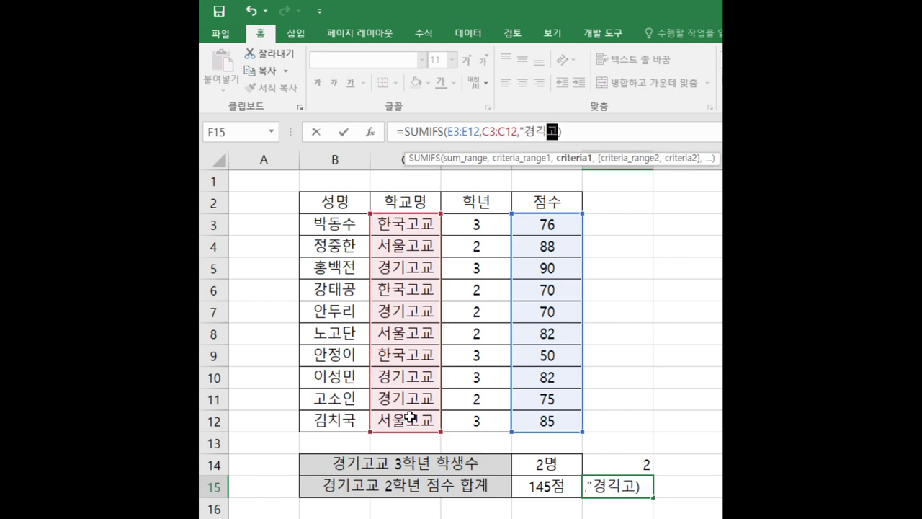
type("고교")
key("BackSpace")
key("BackSpace")
key("BackSpace")
key("BackSpace")
type("기고")
type("교\"")
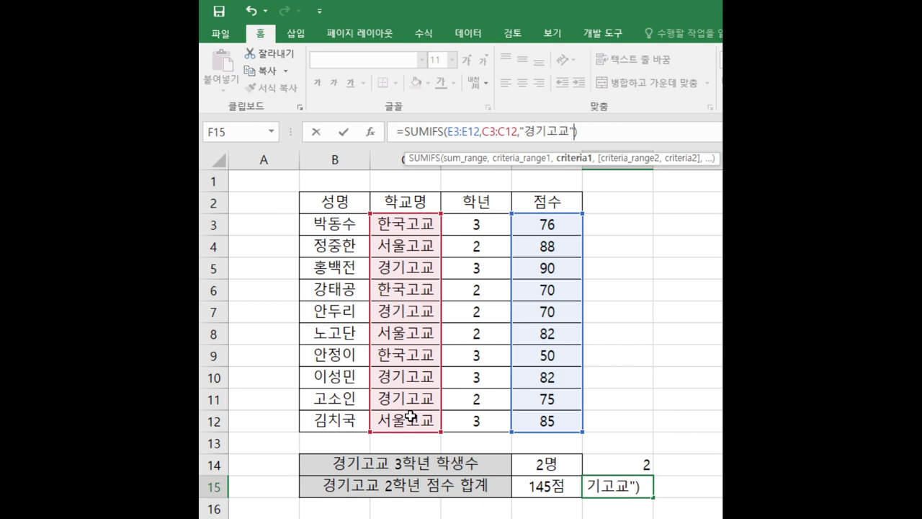
key("Return")
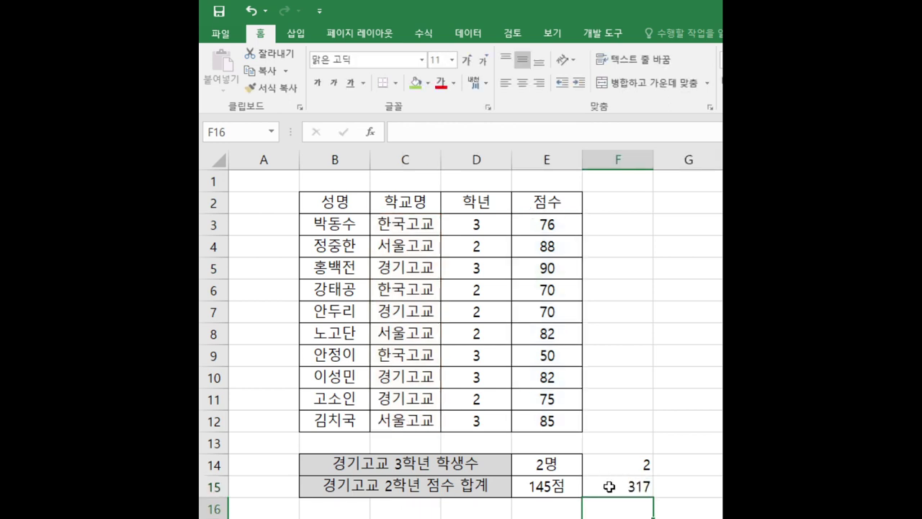
left_click(610, 486)
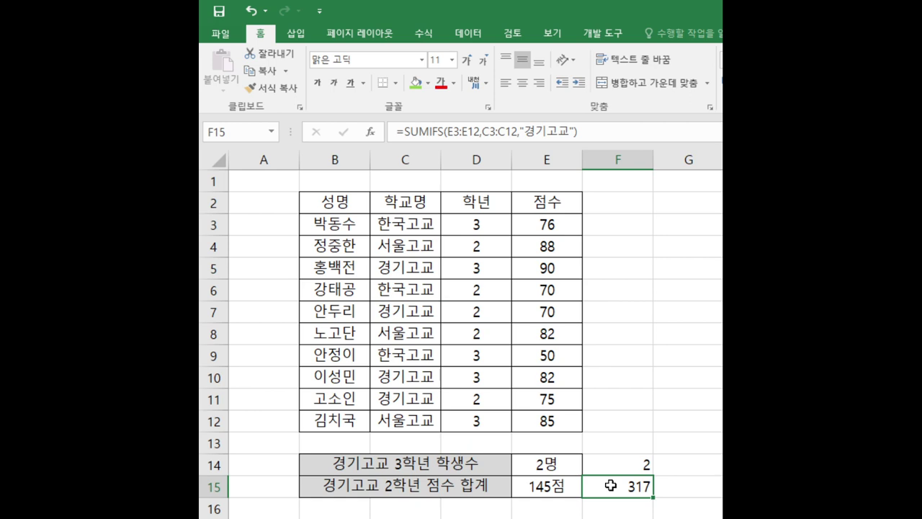
Add the grade criterion D3:D12 equal to 2 to F15's SUMIFS, returning 145.
left_click(575, 131)
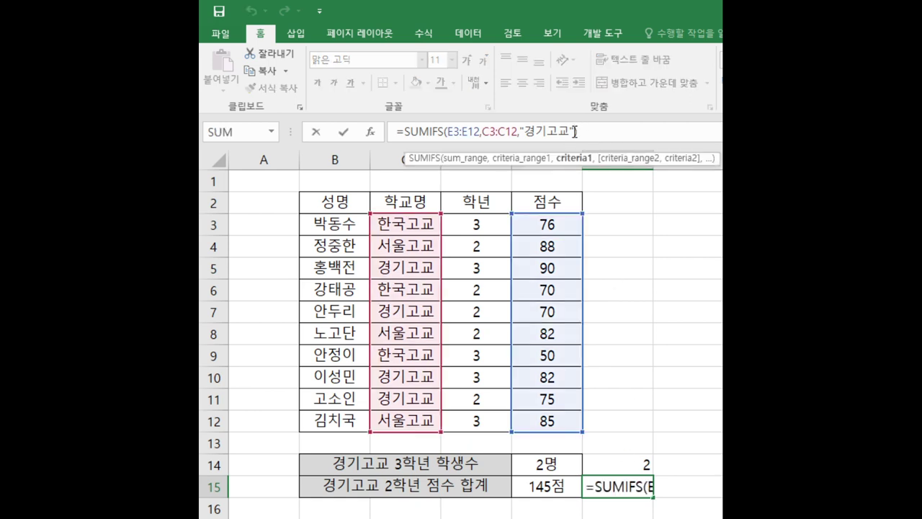
type(",")
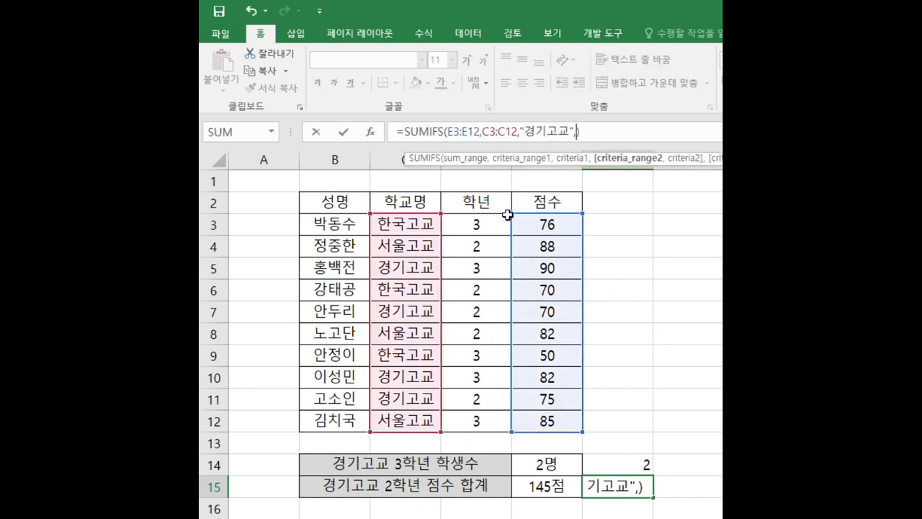
left_click_drag(479, 224, 473, 417)
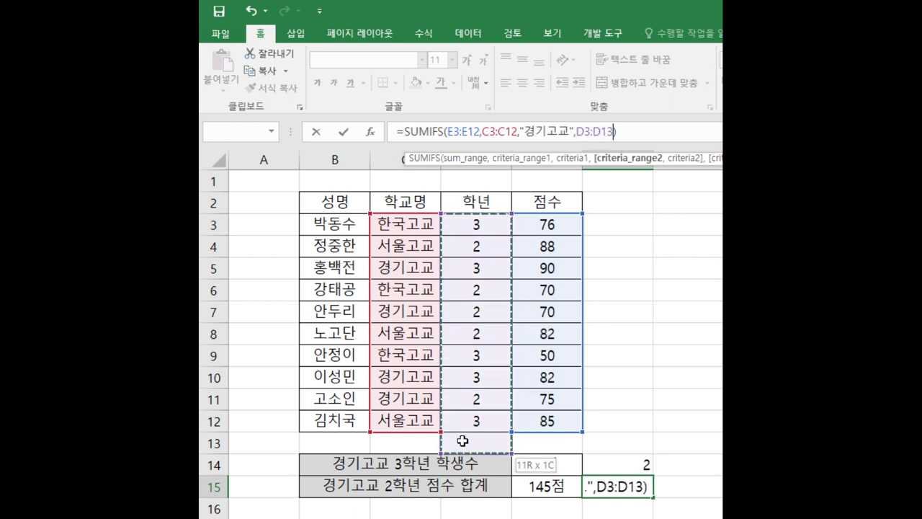
type(",")
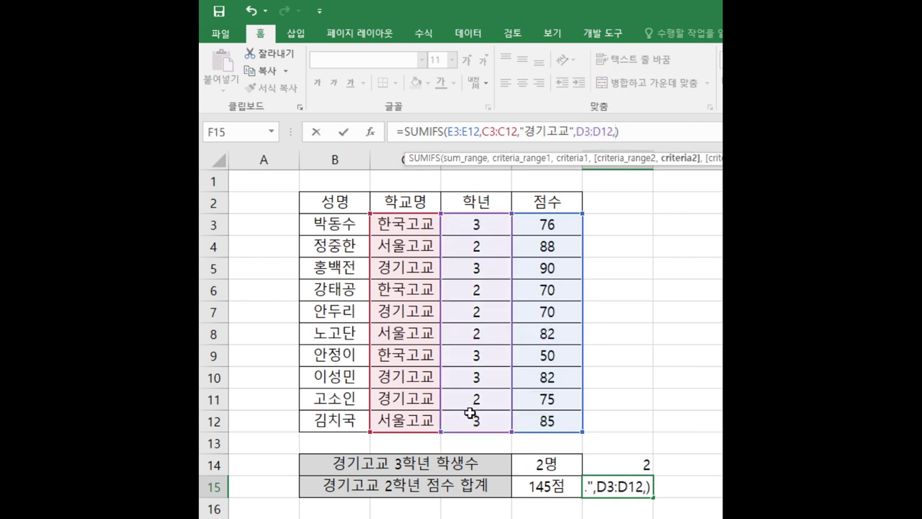
type("2")
key("Return")
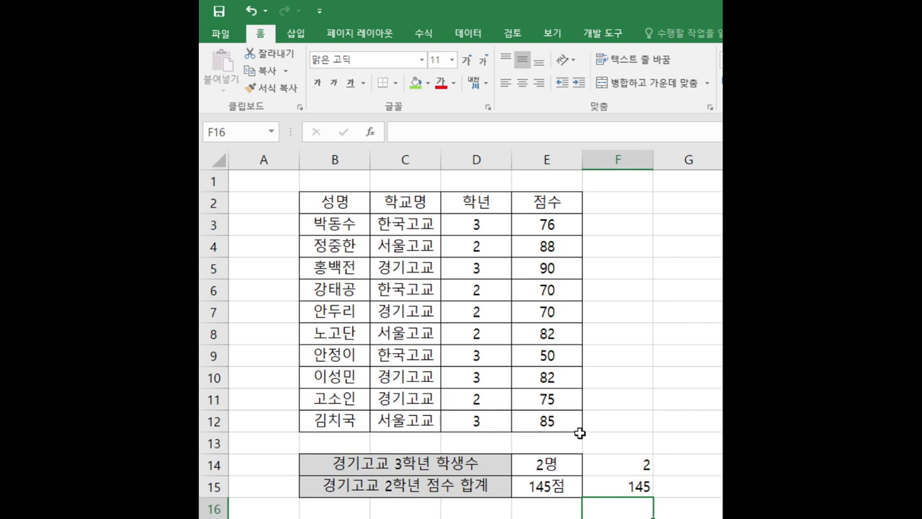
left_click(608, 481)
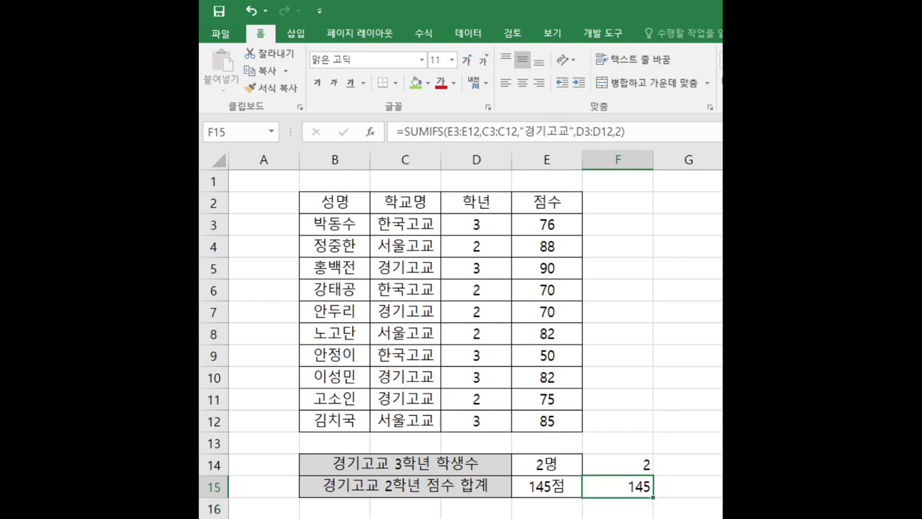
left_click(634, 469)
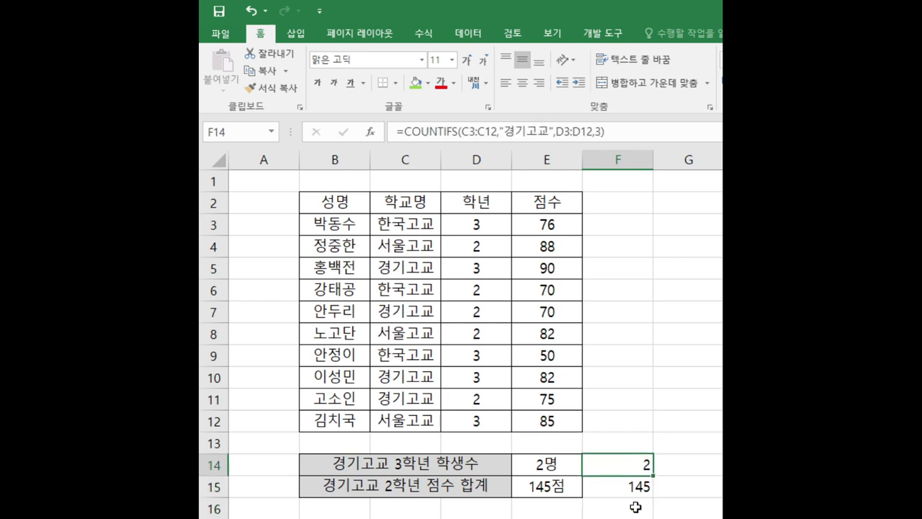
Append &"명" to F14's COUNTIFS formula so it displays 2명.
left_click(662, 135)
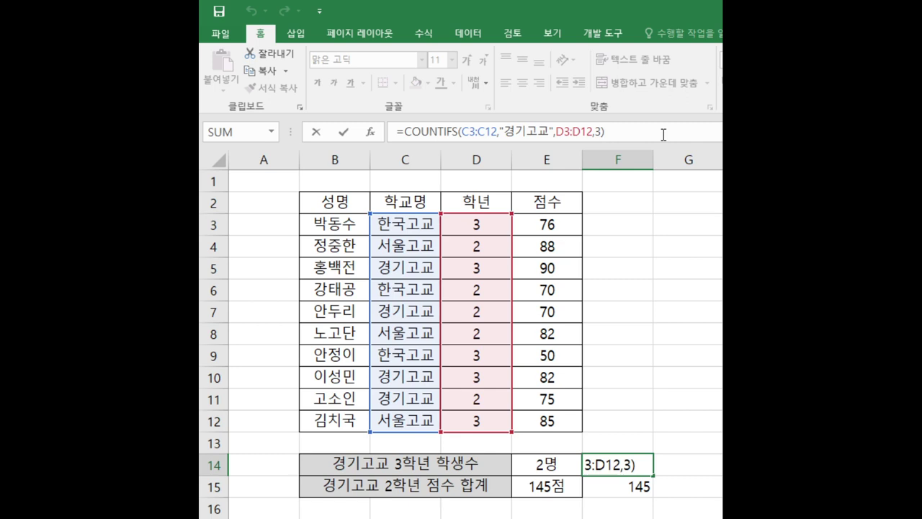
type("&")
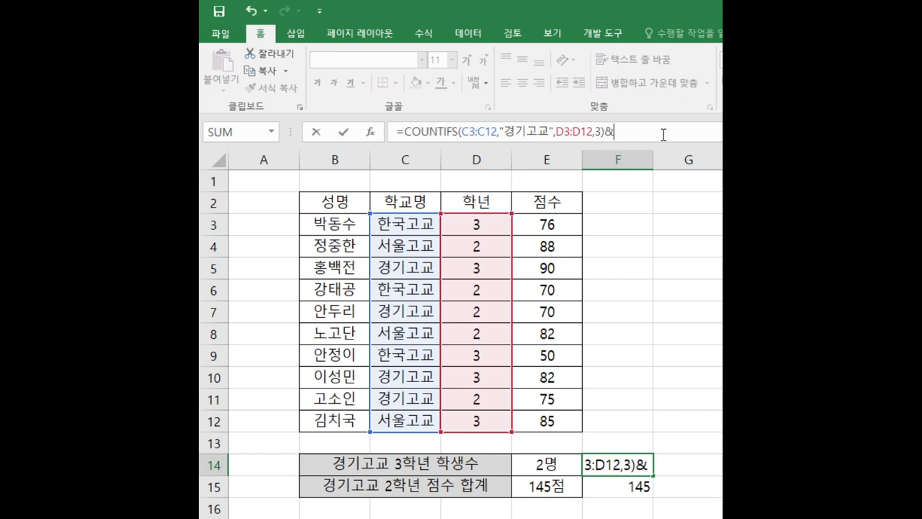
type("\"")
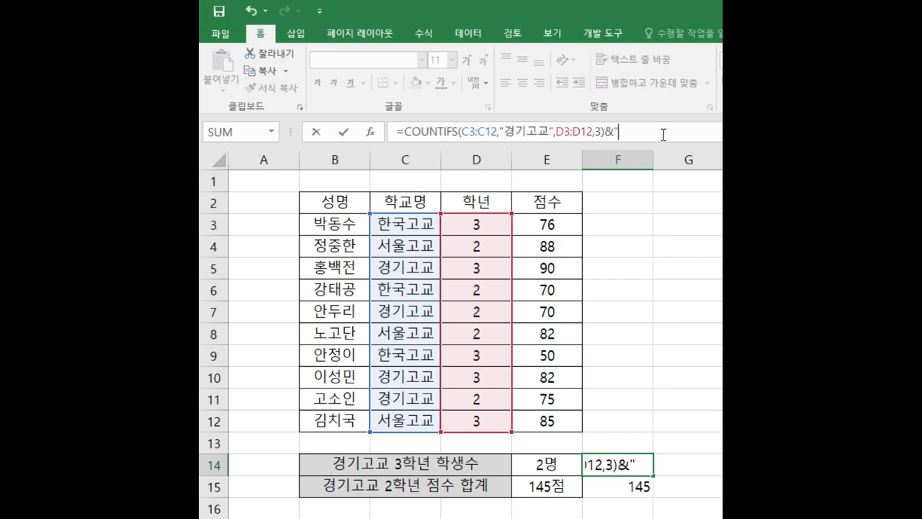
type("aud")
key("BackSpace")
key("BackSpace")
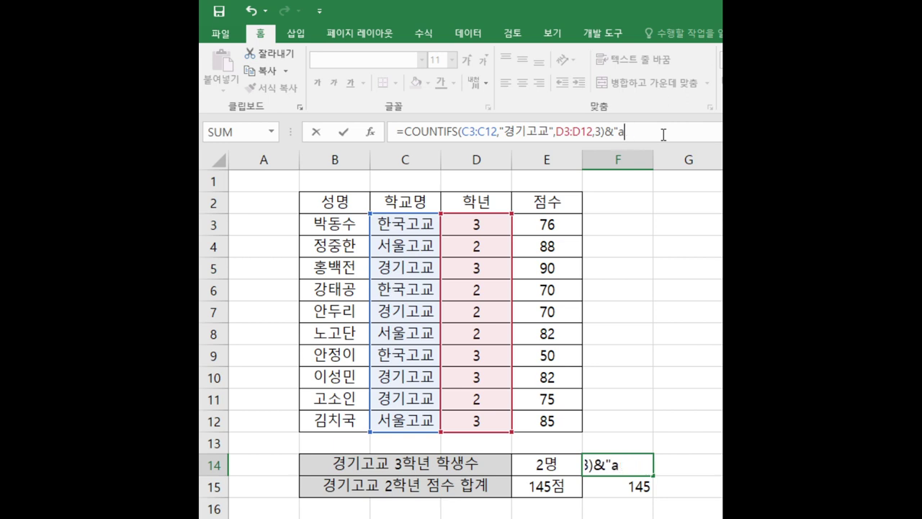
key("BackSpace")
type("ㅁud\"")
key("Return")
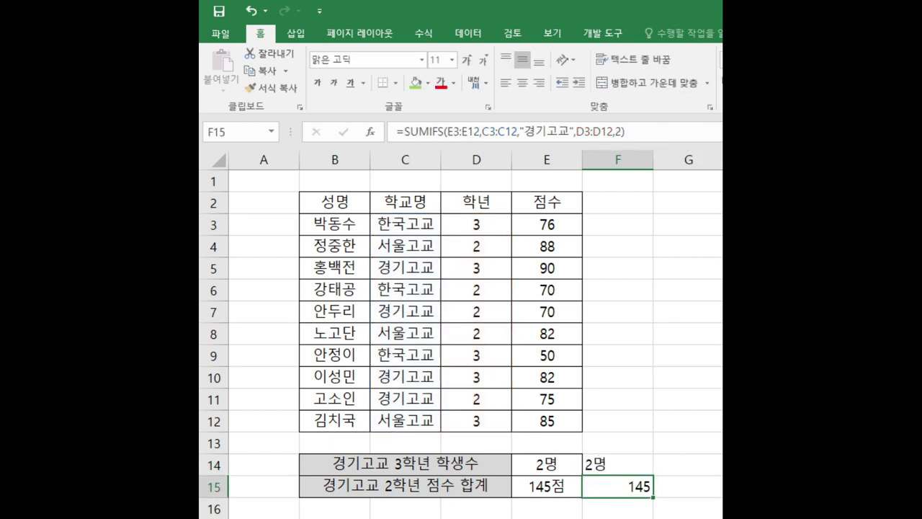
Append &"점" to the end of F15's SUMIFS formula so it displays 145점.
left_click(698, 125)
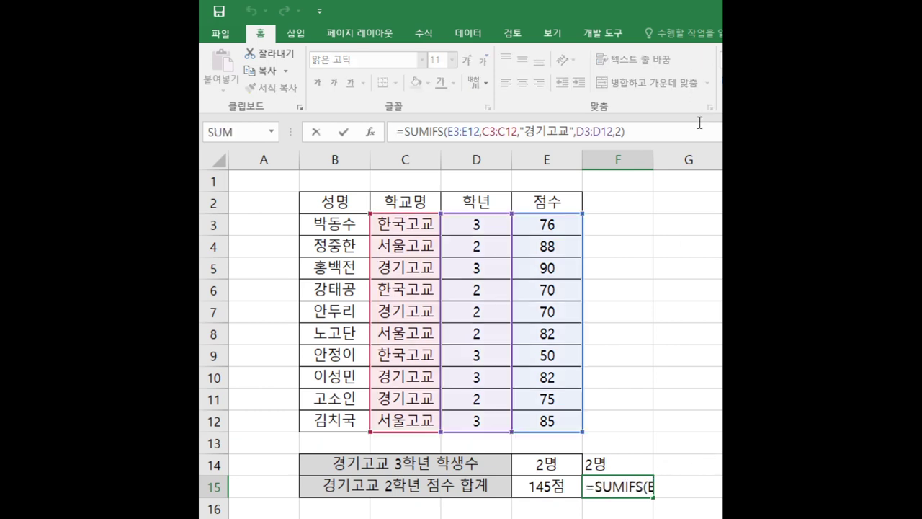
type("&")
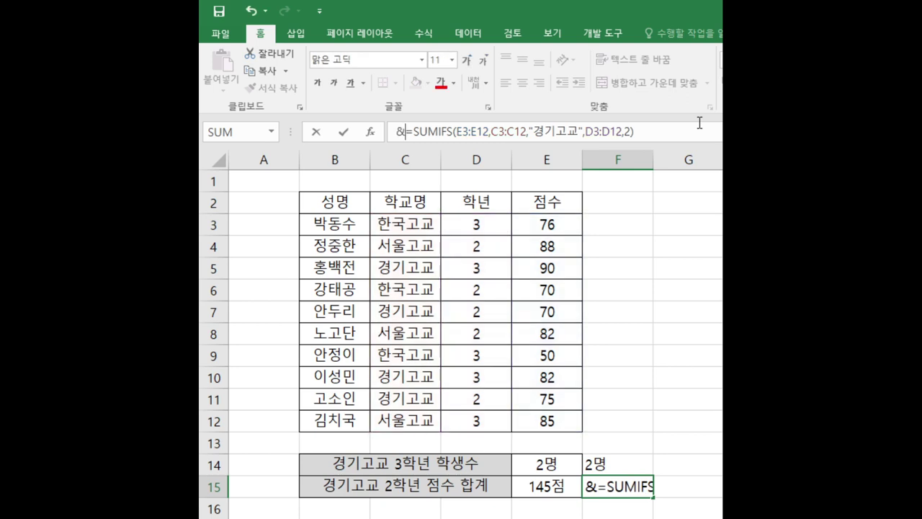
type("\"")
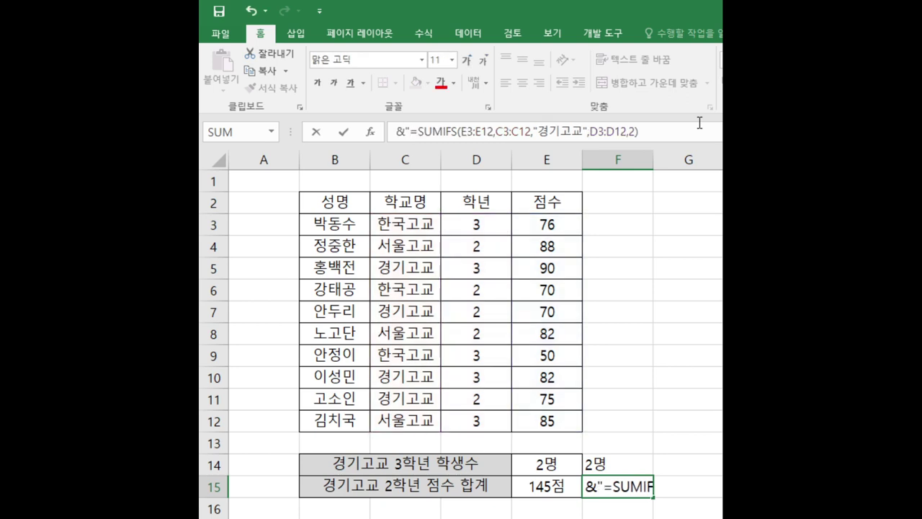
key("BackSpace")
key("BackSpace")
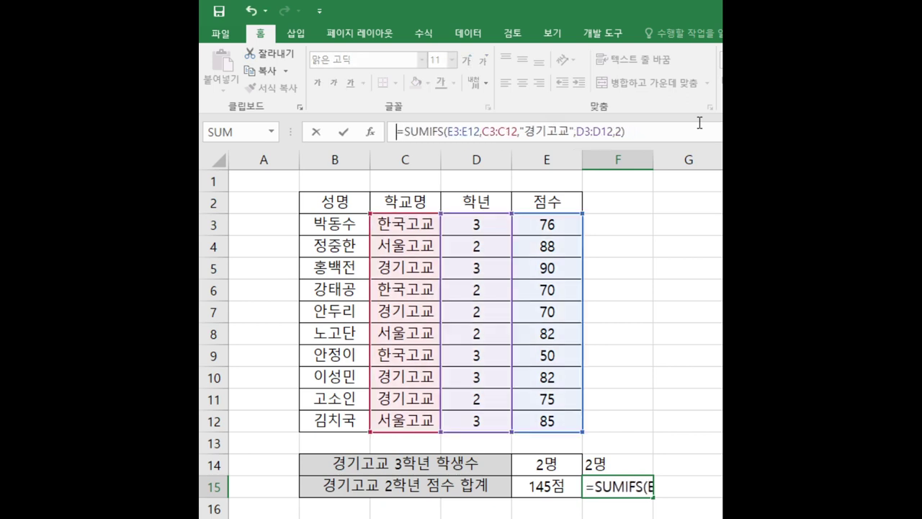
left_click(680, 134)
type("&")
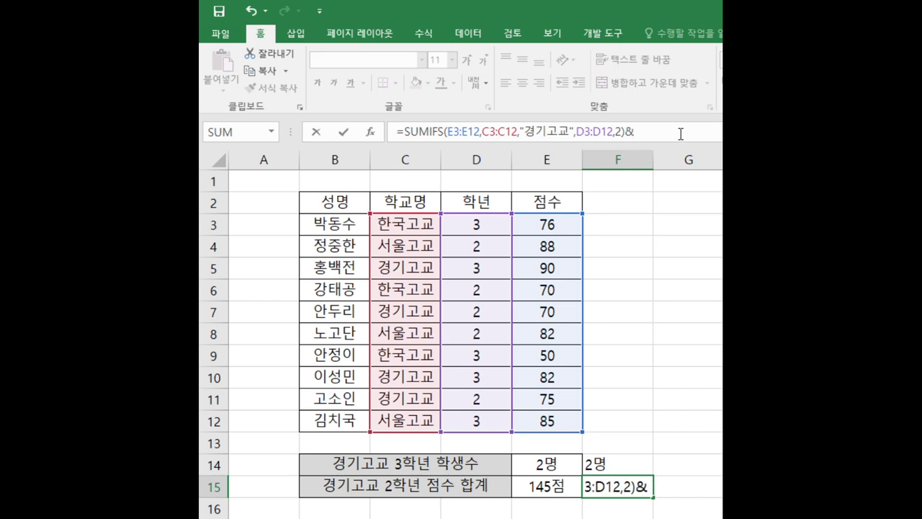
type("\"")
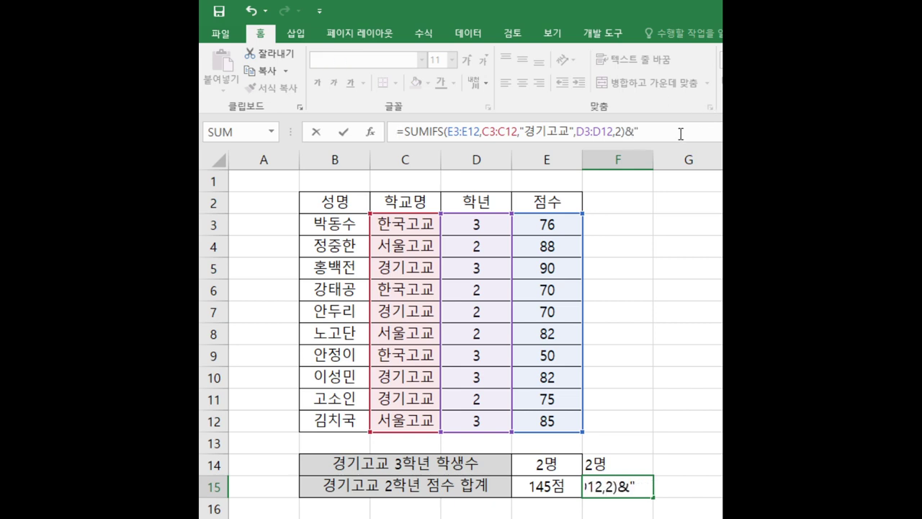
type("저")
key("BackSpace")
key("BackSpace")
key("BackSpace")
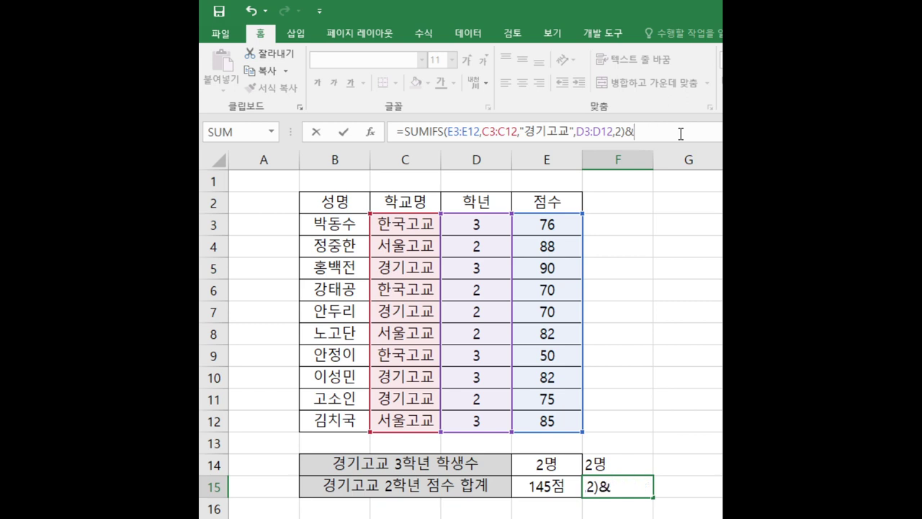
type("\"")
type("ㅈ")
key("BackSpace")
type("점\"")
key("Return")
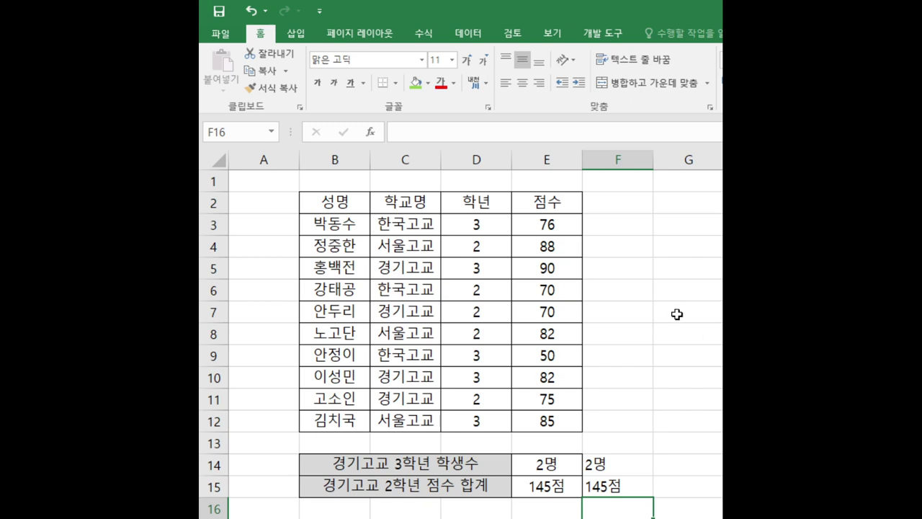
Enter the e-mail address in G6 so it becomes a mailto hyperlink.
left_click(699, 288)
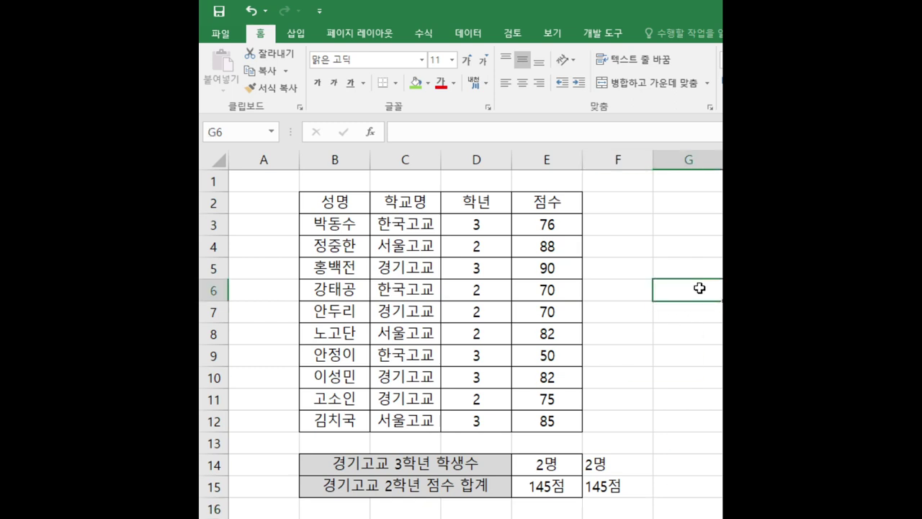
type("CJ")
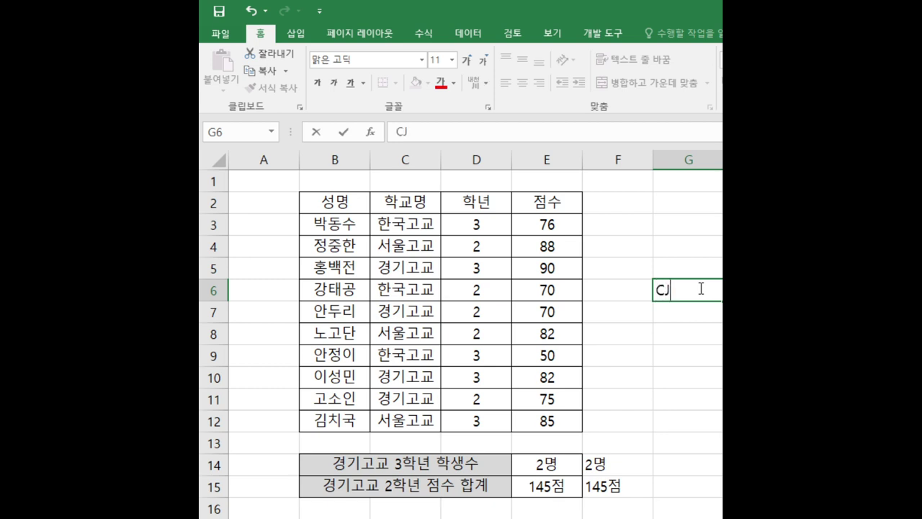
type("CTE")
key("BackSpace")
key("BackSpace")
key("BackSpace")
key("BackSpace")
key("BackSpace")
type("cvj")
key("BackSpace")
key("BackSpace")
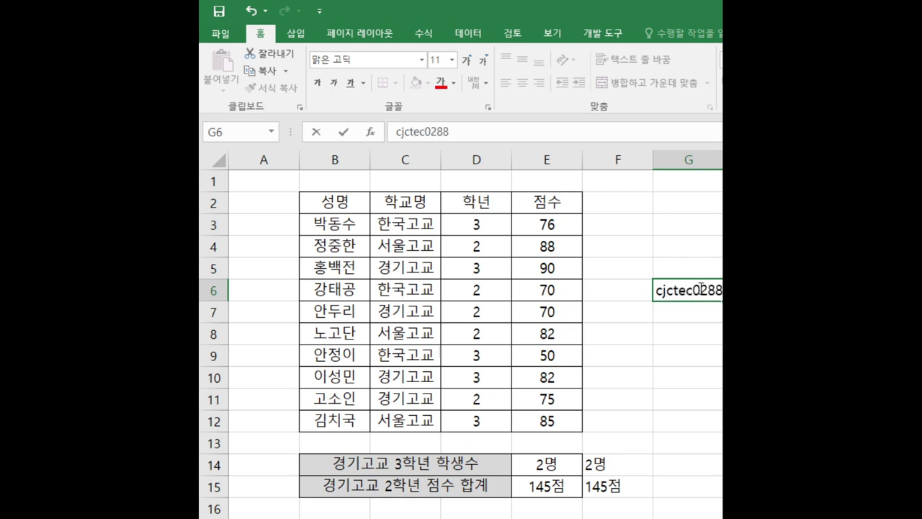
left_click(694, 320)
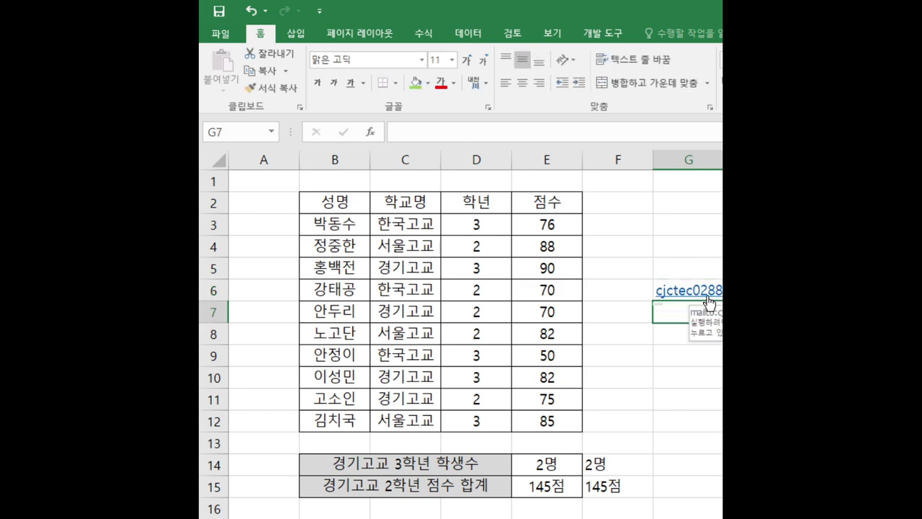
Test the G6 mail link, then dismiss and close the mail app.
left_click(708, 297)
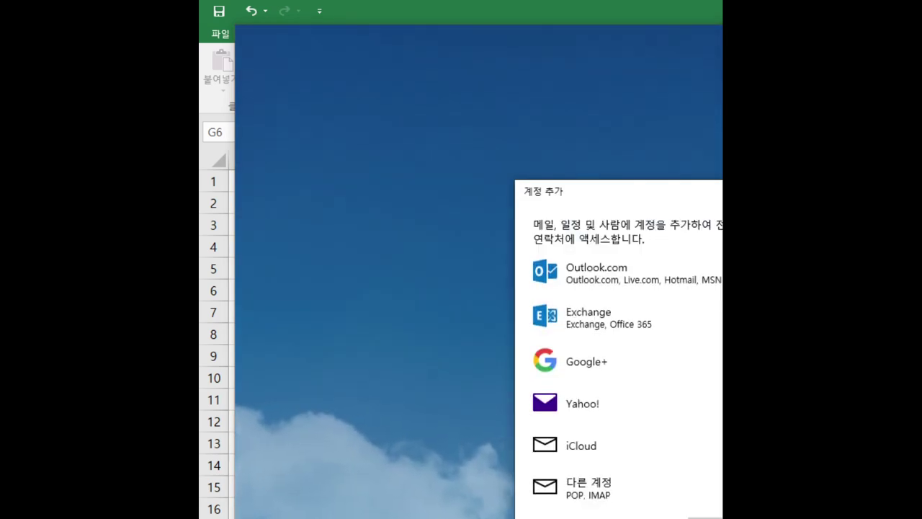
key("Escape")
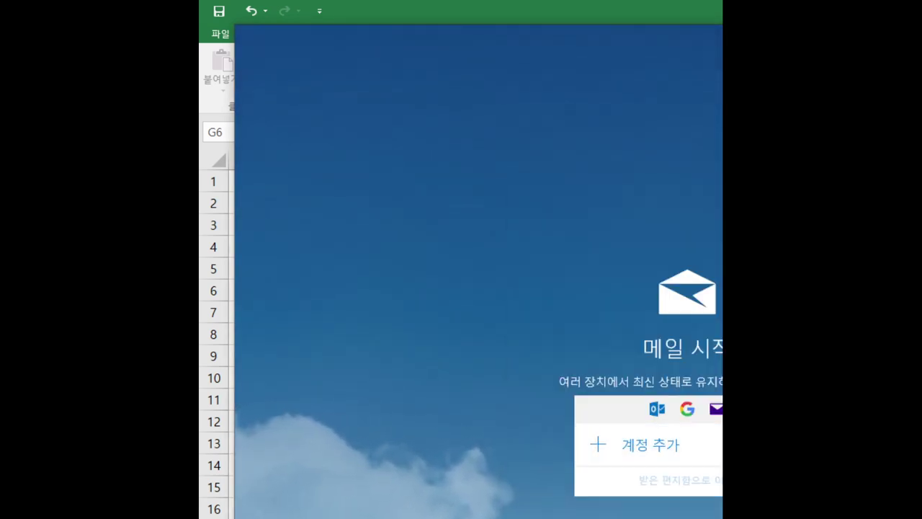
key("alt+F4")
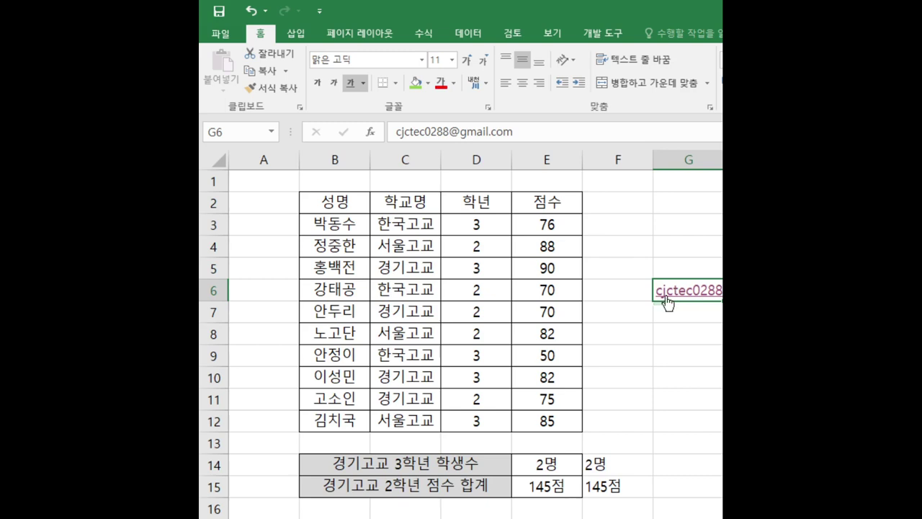
Drag the e-mail hyperlink from G6 into F6 and deselect it.
left_click(634, 288)
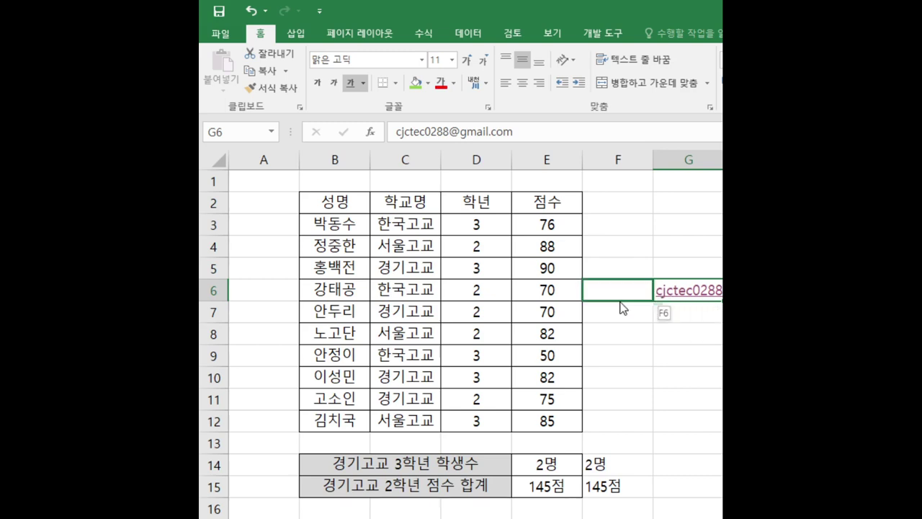
left_click_drag(629, 288, 627, 285)
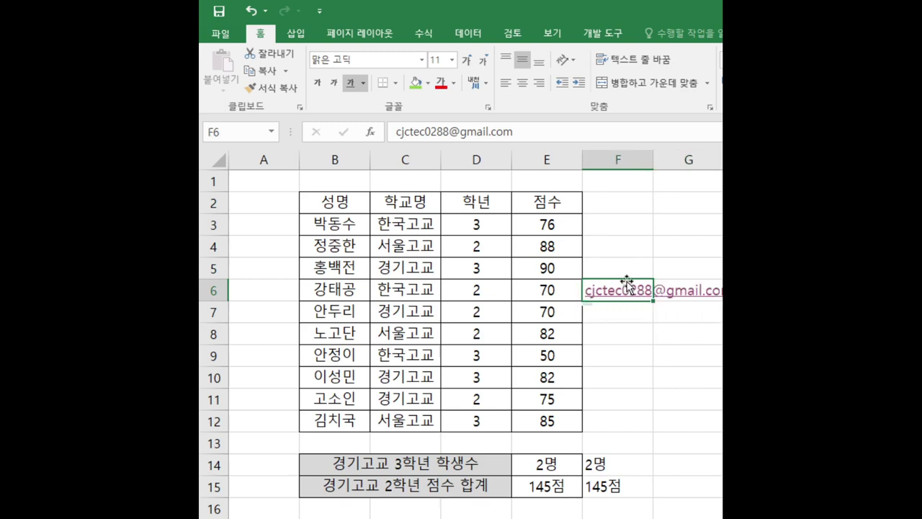
left_click(759, 421)
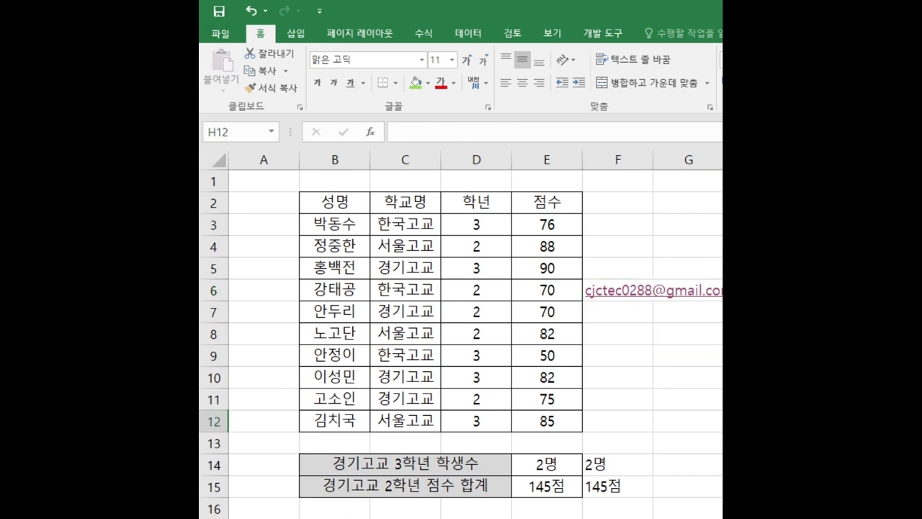